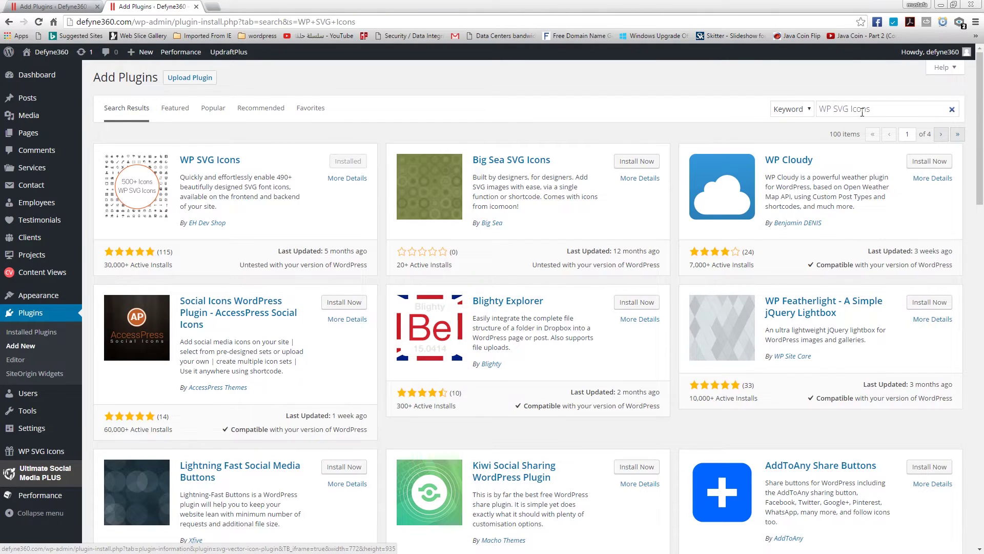
Step: Review the WP SVG Icons plugin details from the plugin search results
triple_click(886, 109)
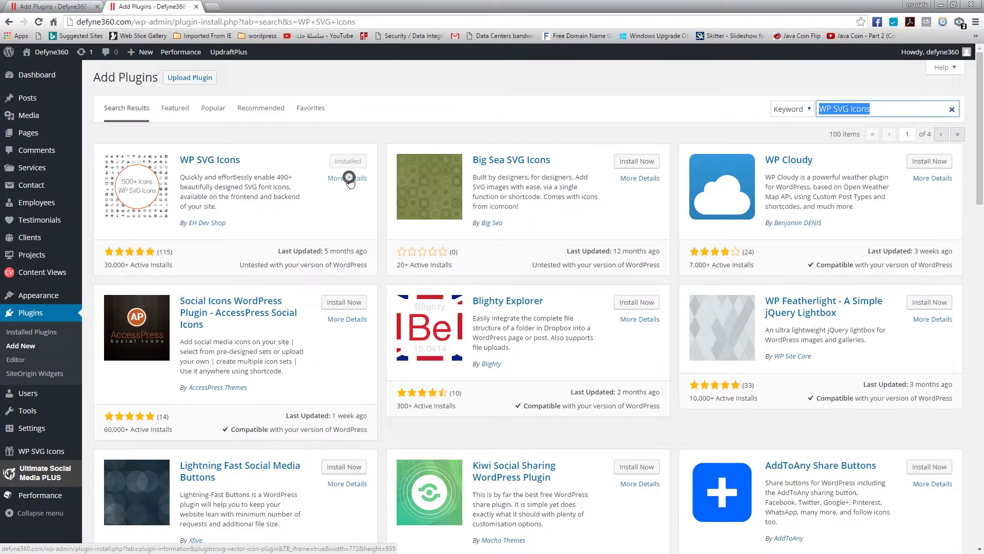
left_click(349, 179)
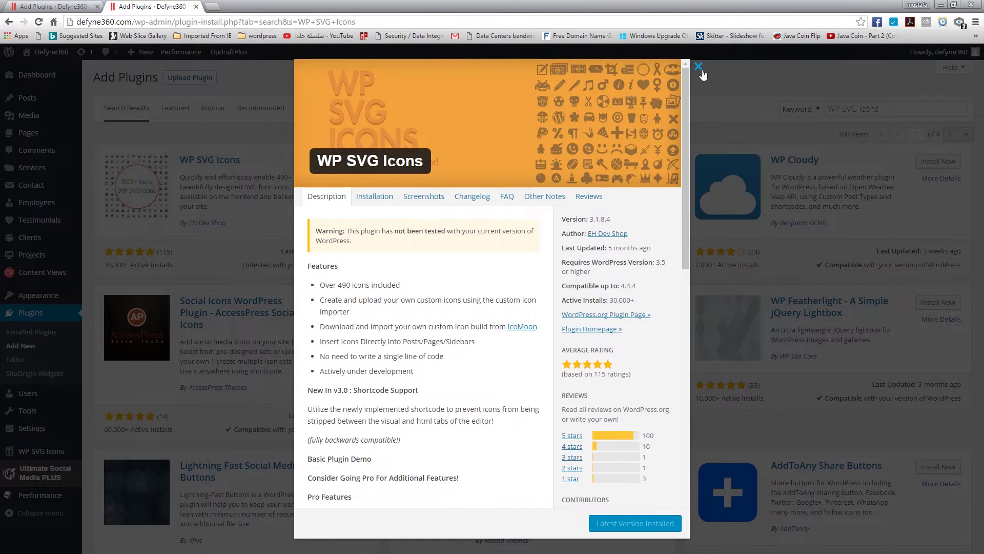
left_click(698, 67)
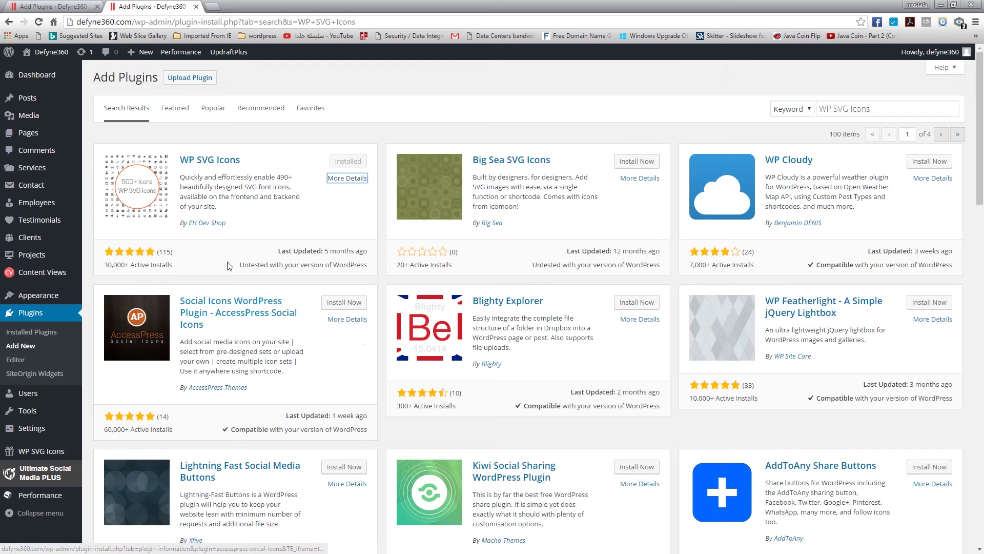
left_click(350, 157)
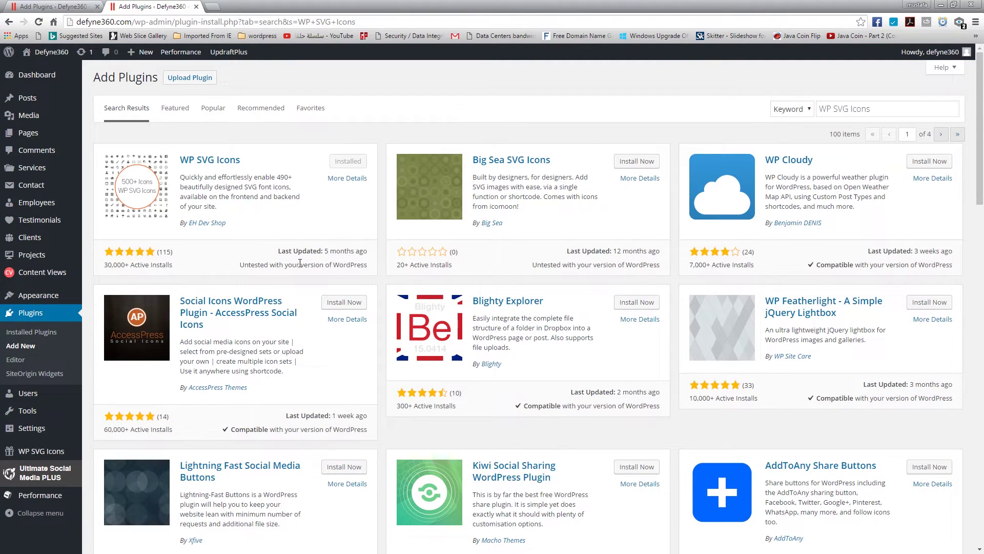
Step: Generate the shortcode [wp-svg-icons icon="leaf" wrap="h1"] in the default icon pack
mouse_move(44, 140)
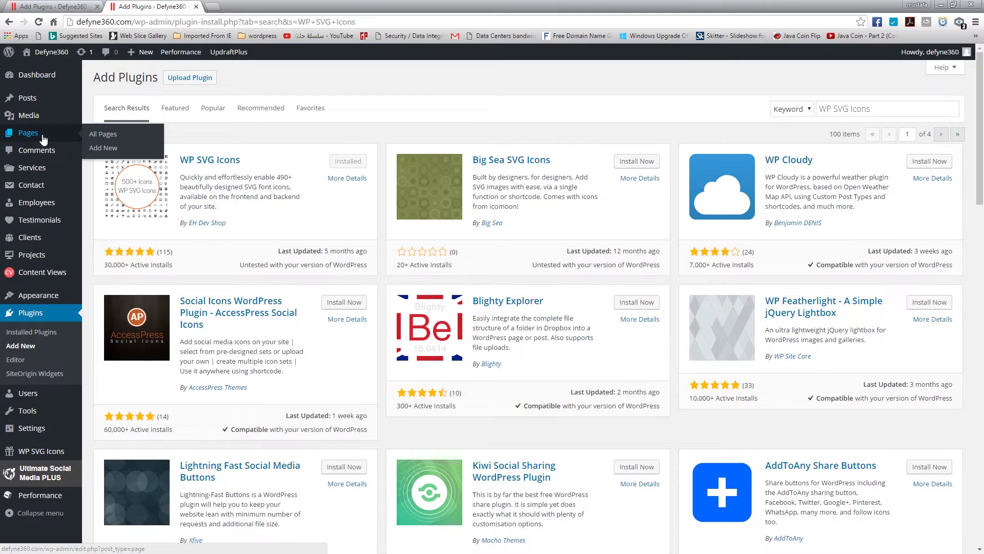
mouse_move(24, 457)
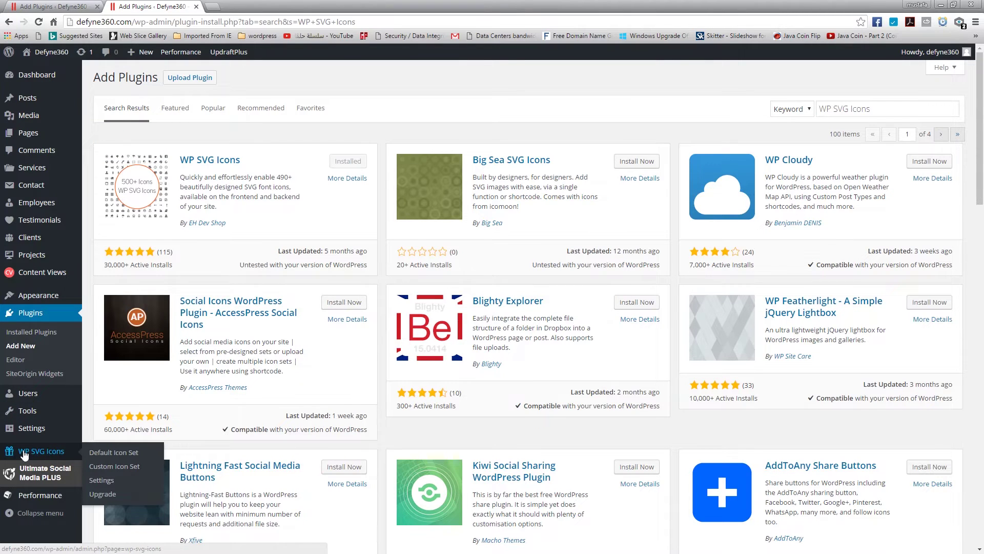
left_click(23, 449)
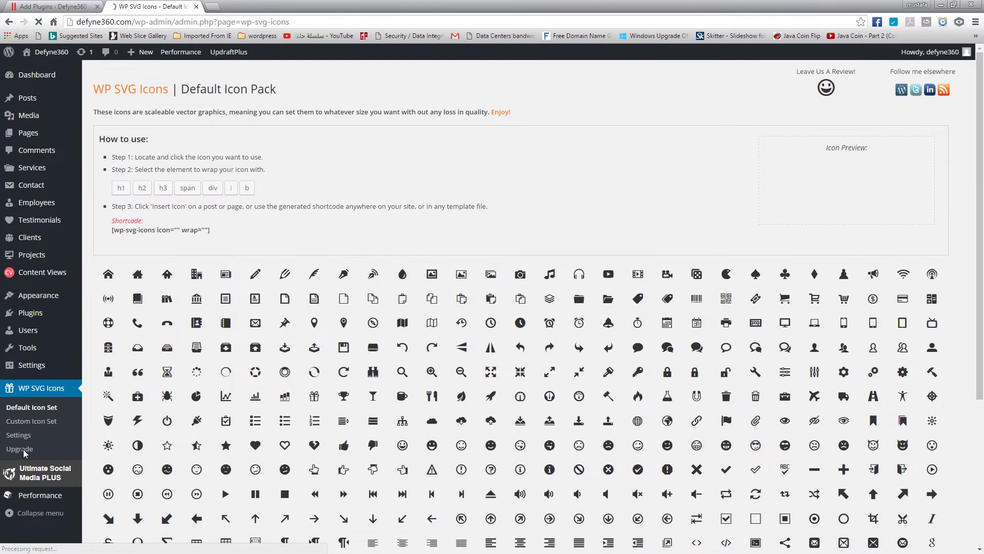
left_click(231, 188)
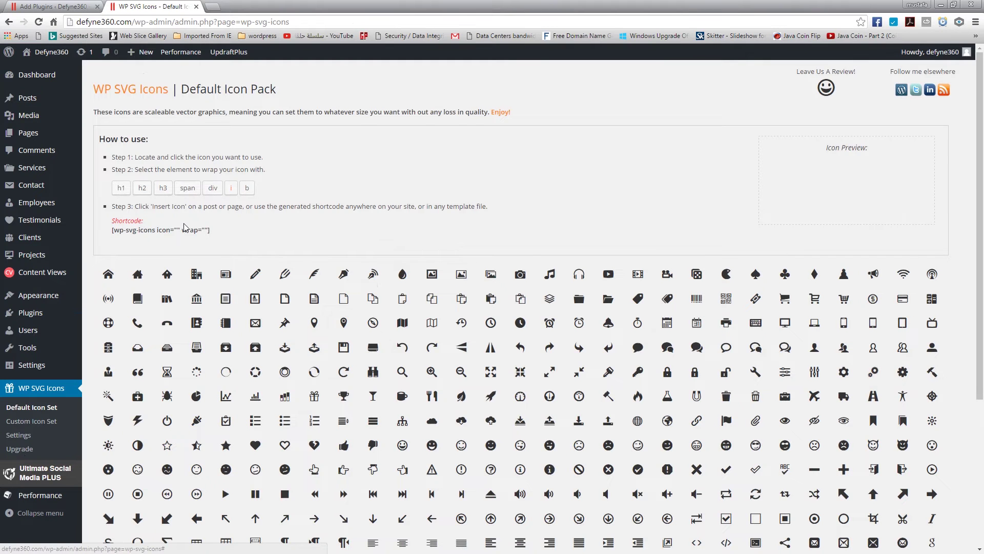
left_click(461, 396)
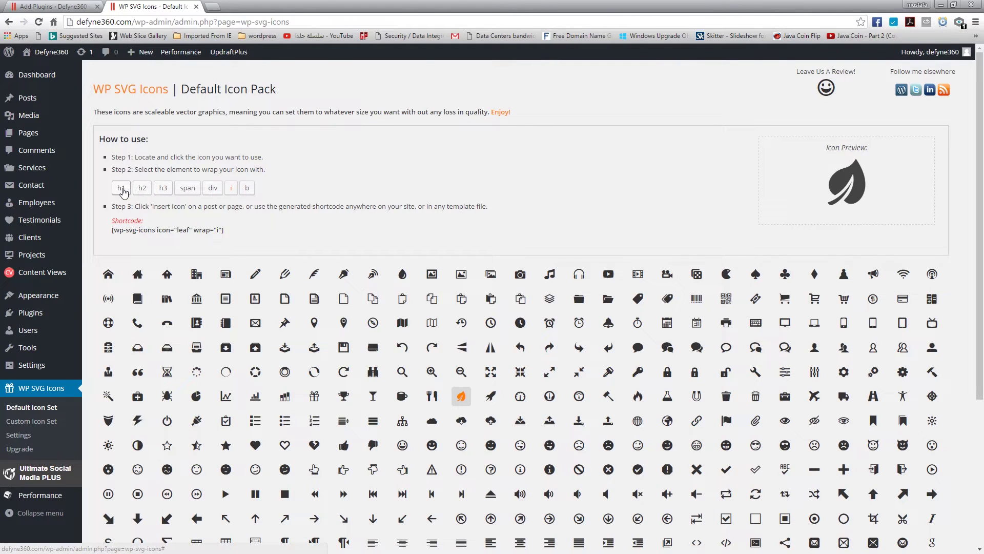
left_click(122, 191)
left_click_drag(230, 230, 112, 231)
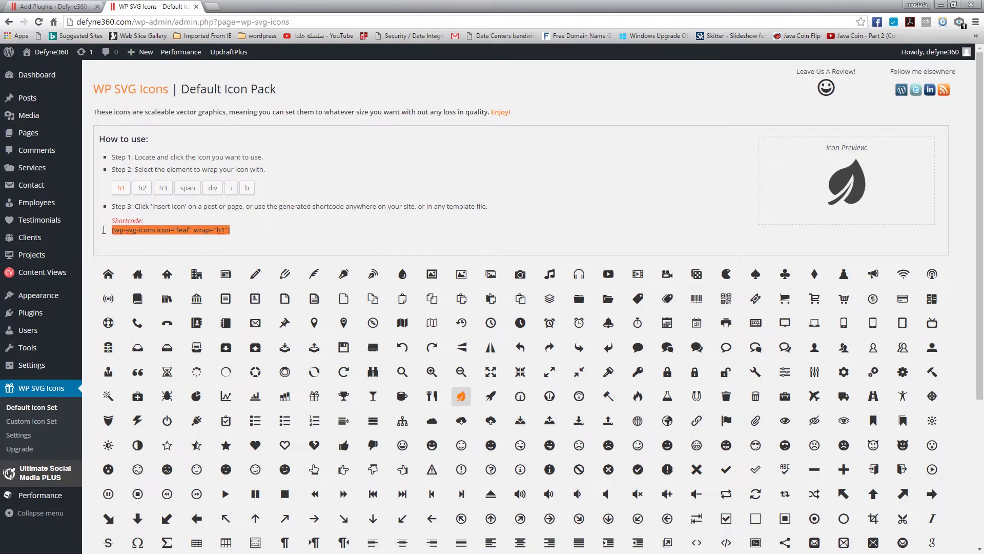
left_click(331, 227)
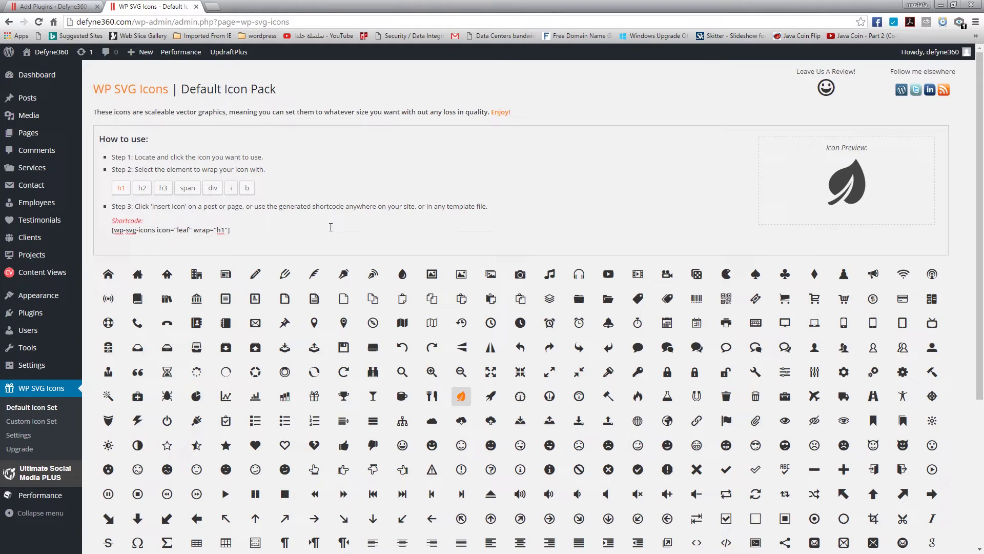
left_click(35, 135)
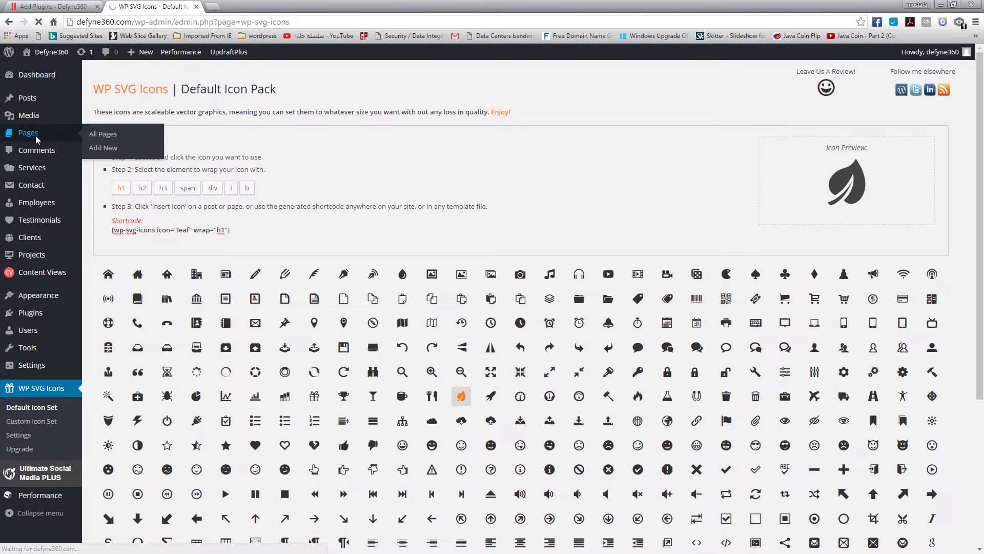
Step: In the Categories page editor, insert a four-column row and bring up its widget list
mouse_move(103, 163)
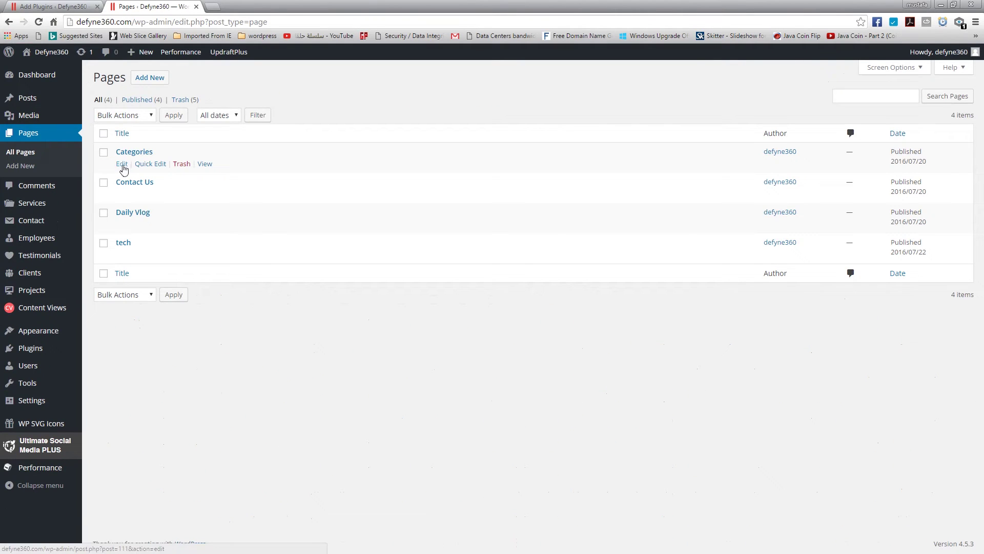
left_click(122, 164)
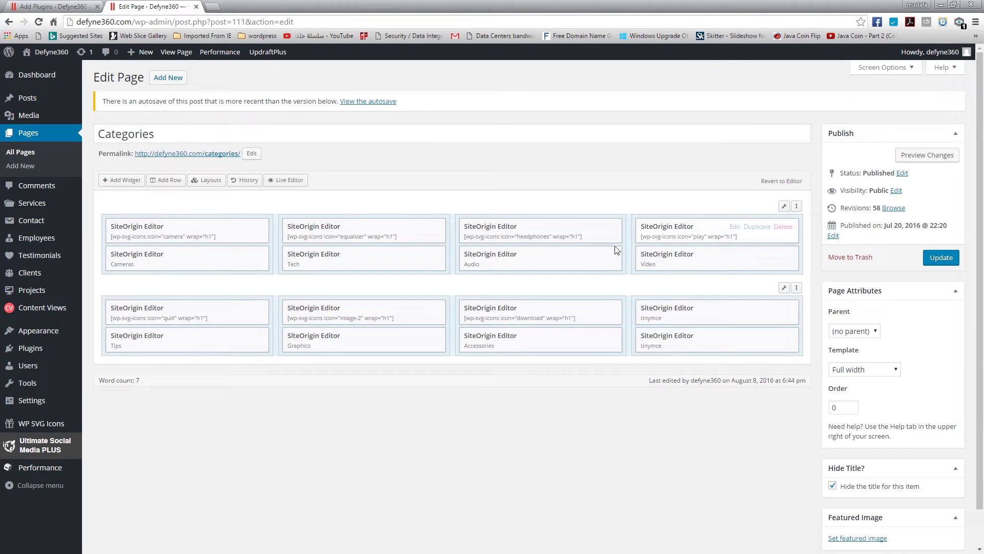
left_click(163, 182)
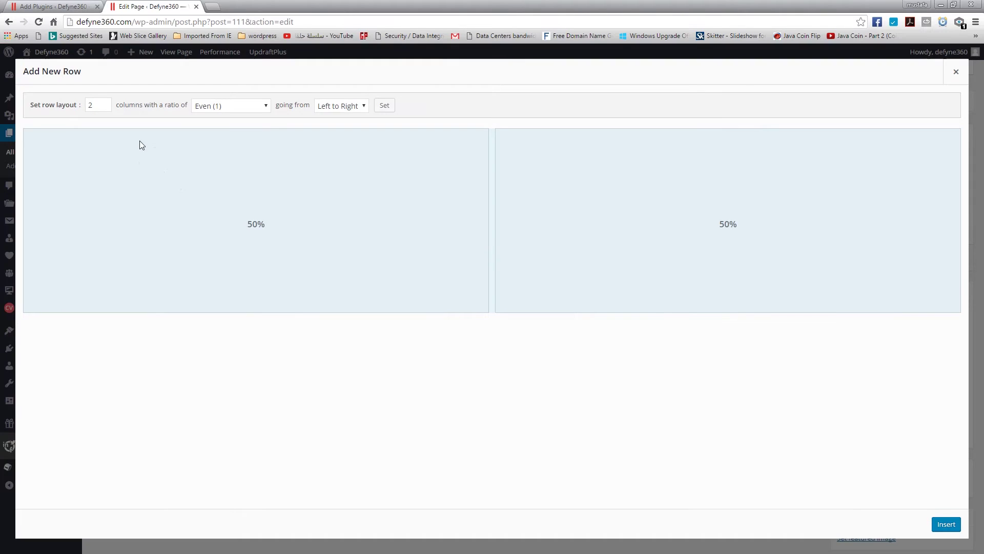
left_click(104, 102)
left_click(104, 102)
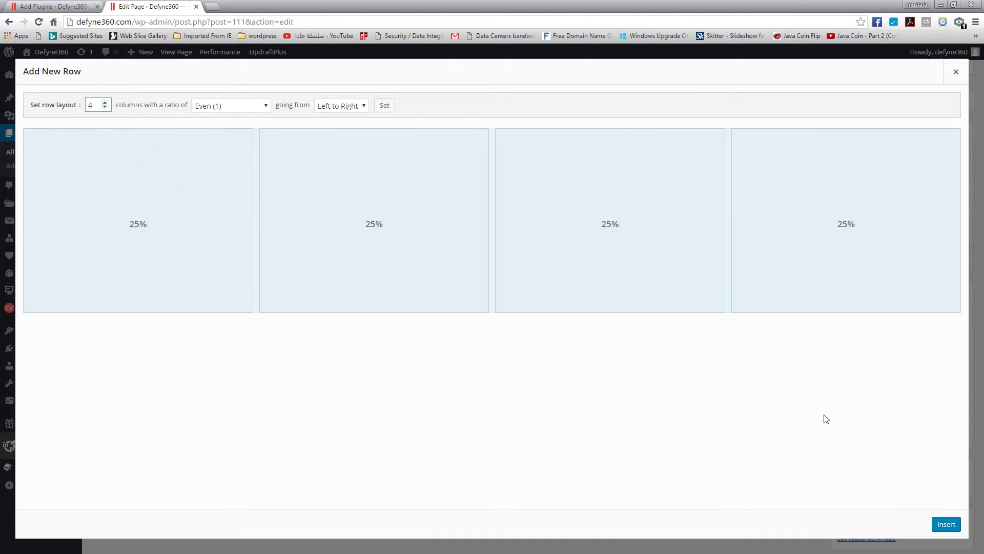
left_click(934, 529)
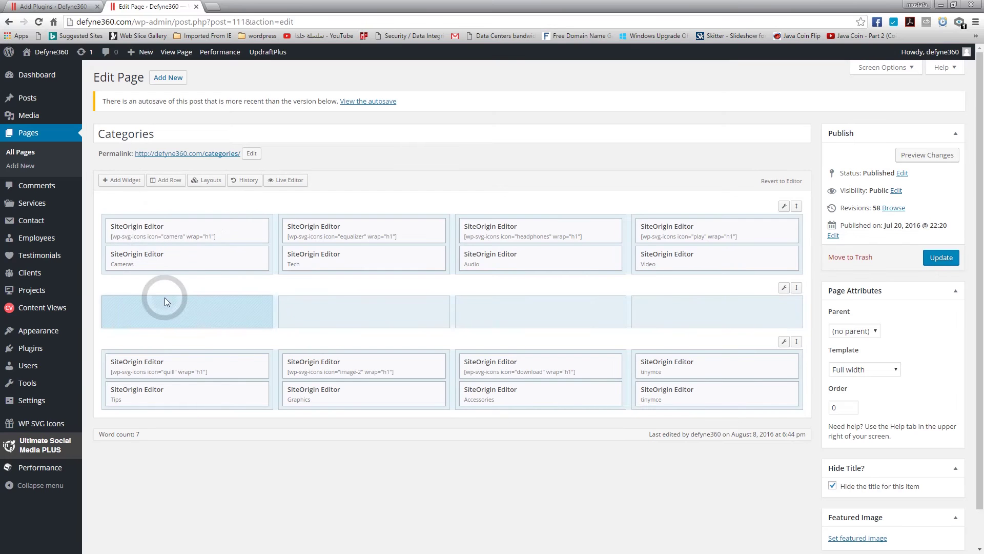
left_click(126, 184)
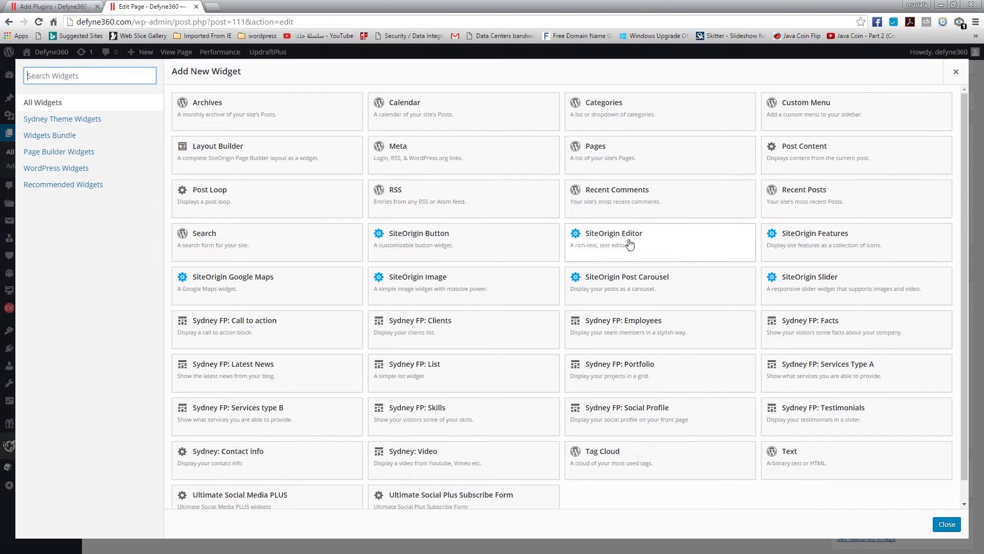
Step: Add a SiteOrigin Editor widget containing the h1-wrapped coin icon shortcode, then update the page
left_click(630, 244)
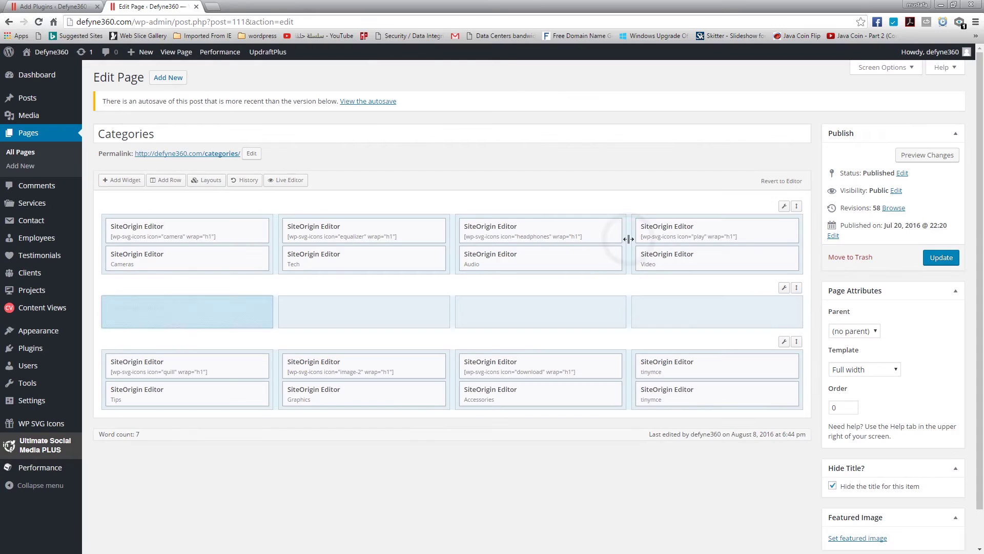
left_click(206, 308)
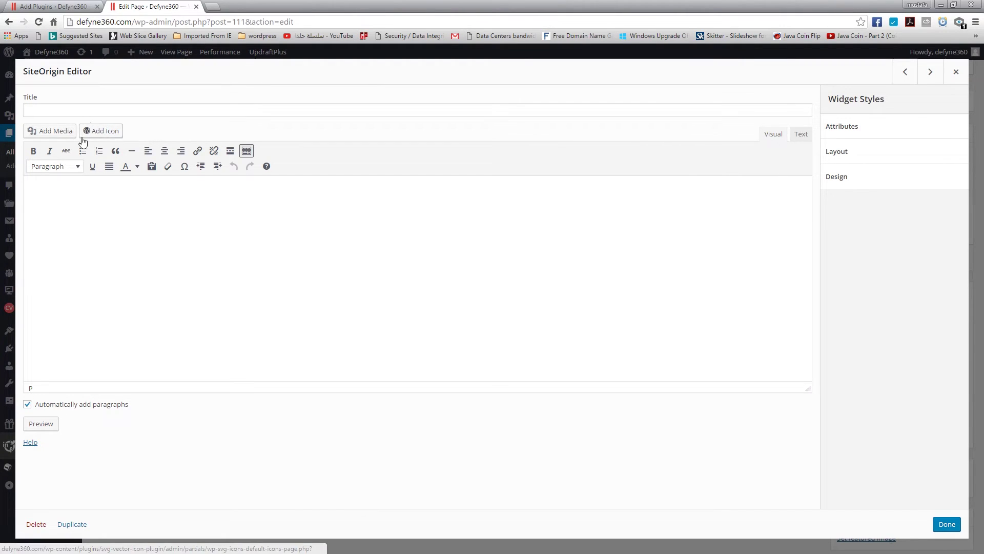
left_click(103, 132)
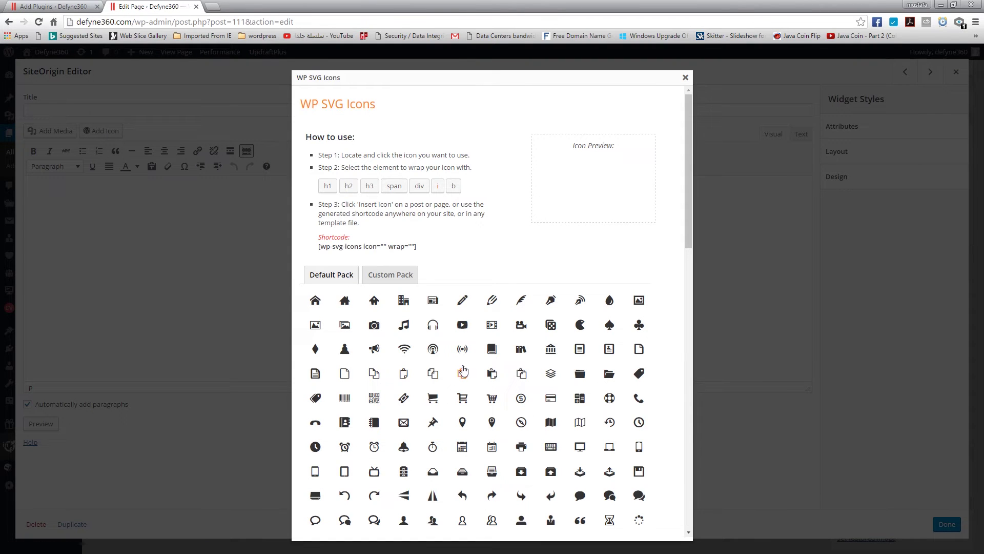
left_click(521, 399)
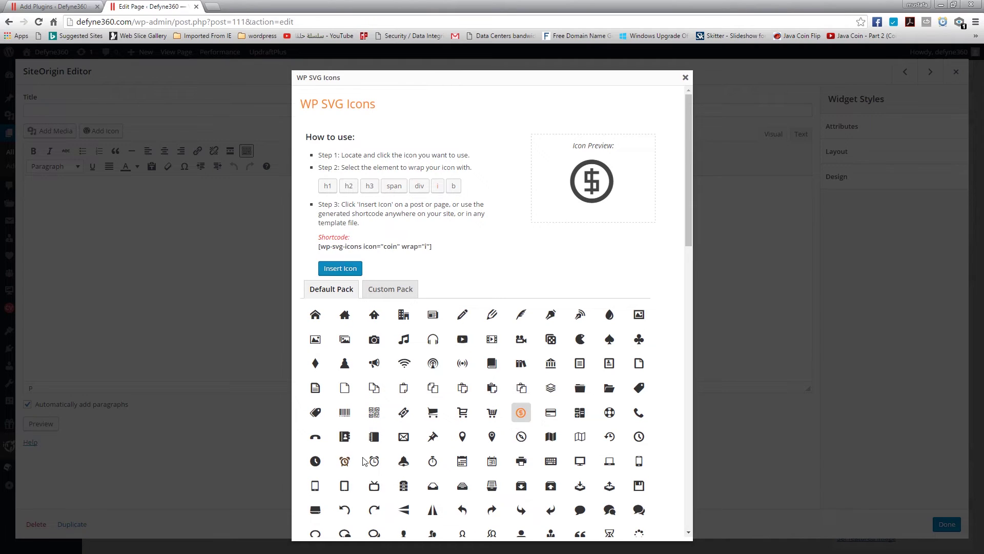
left_click(328, 186)
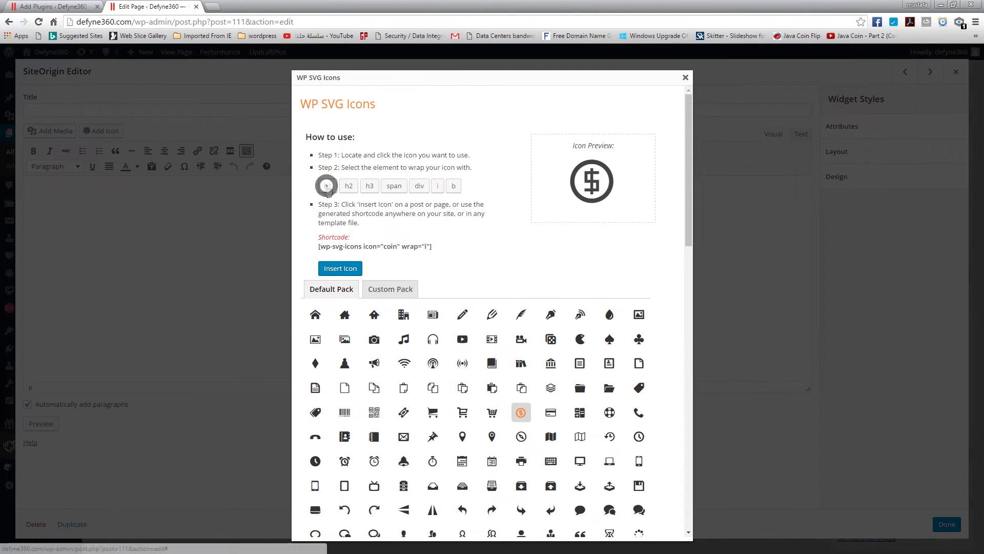
left_click(341, 268)
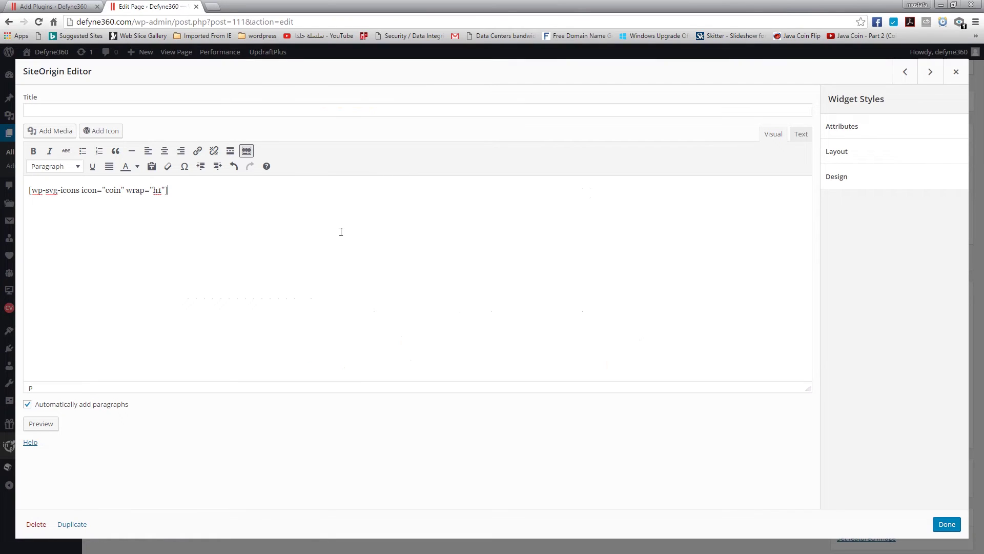
left_click(947, 524)
left_click(940, 258)
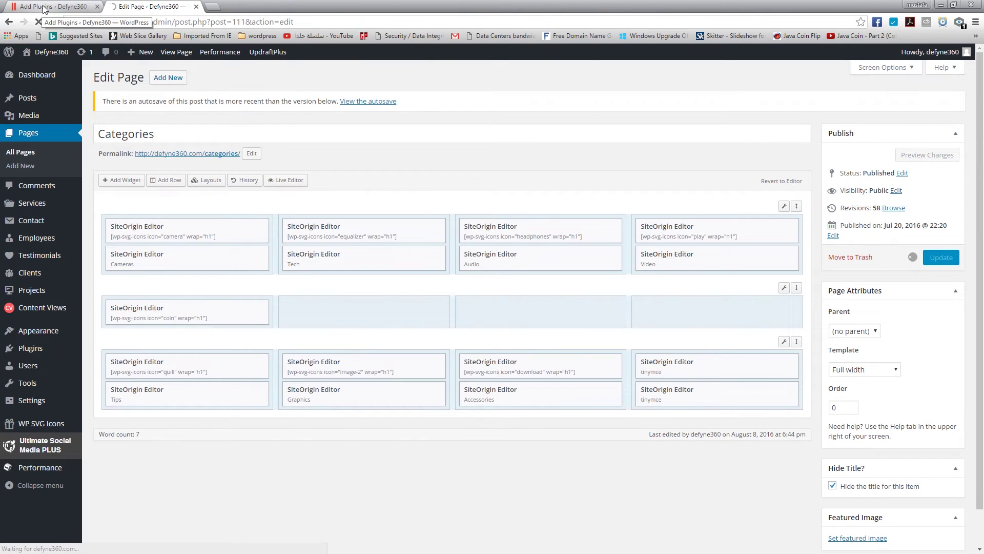
Step: Check the coin icon on the live Categories page in a new tab, then return to the editor
right_click(221, 161)
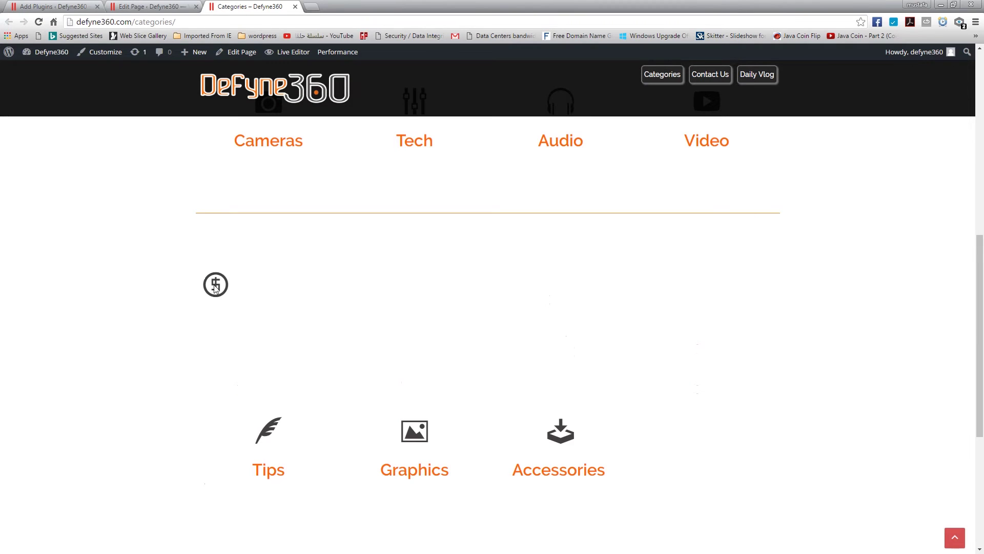
scroll(431, 421, "up", 4)
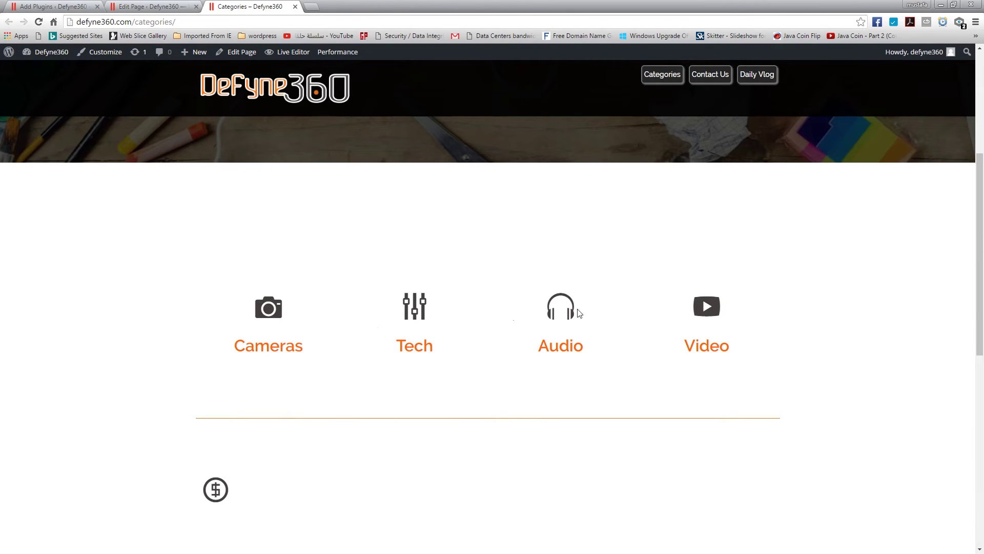
left_click(149, 6)
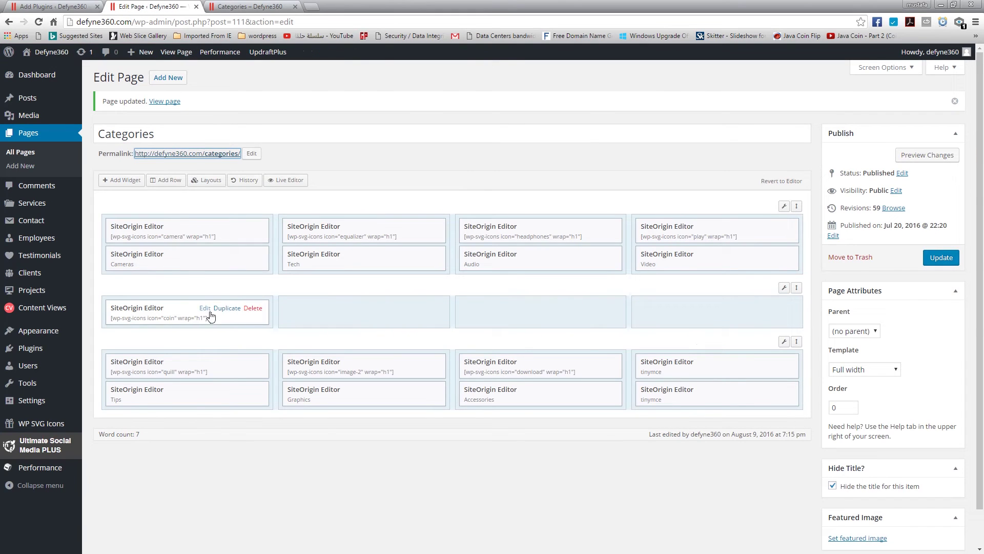
mouse_move(784, 287)
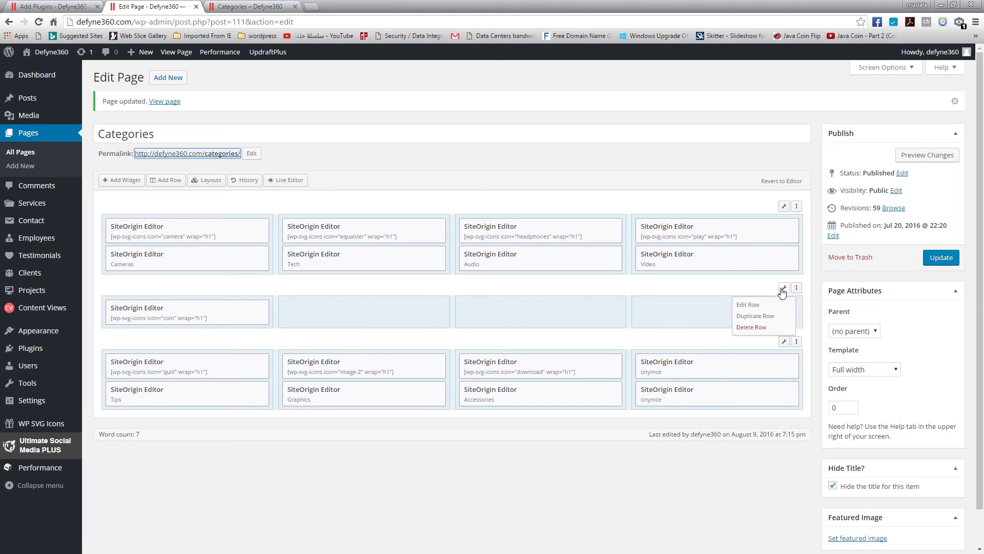
Step: Enable Center align the content in the coin row's Theme settings and update the page
left_click(753, 305)
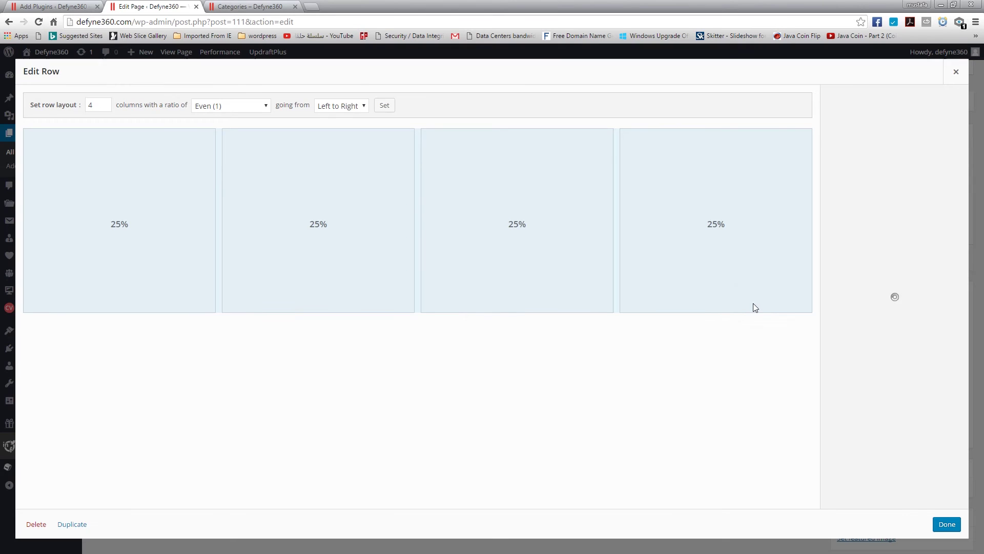
left_click(854, 132)
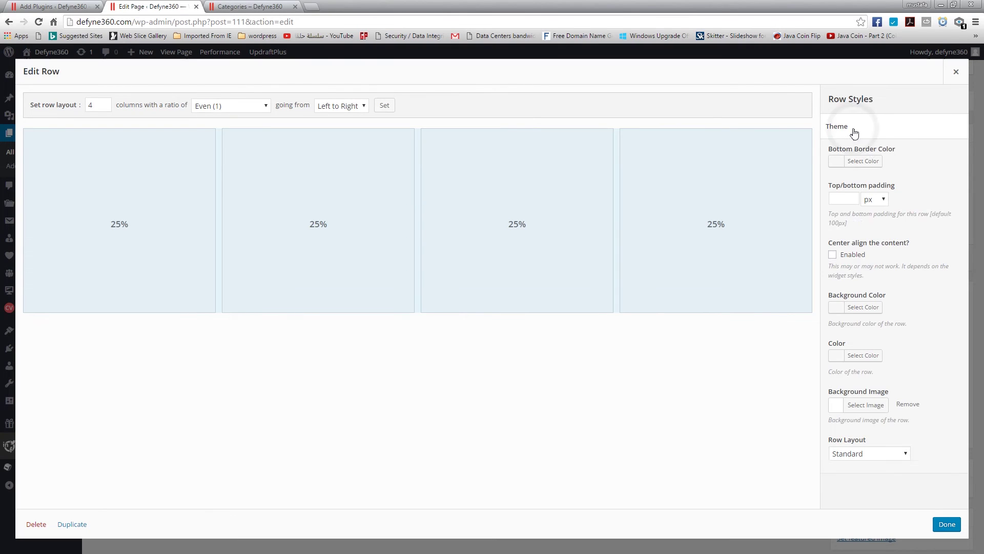
left_click(833, 257)
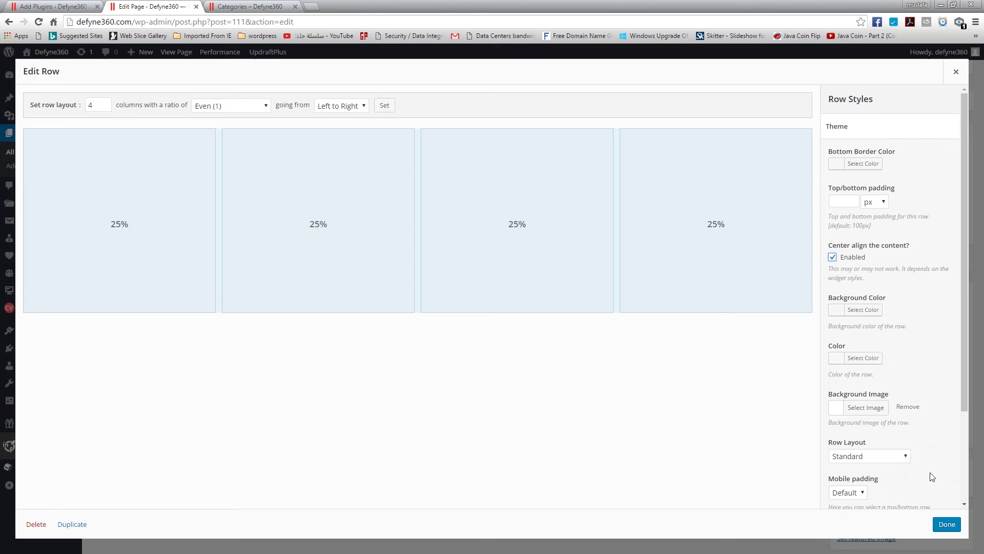
left_click(938, 523)
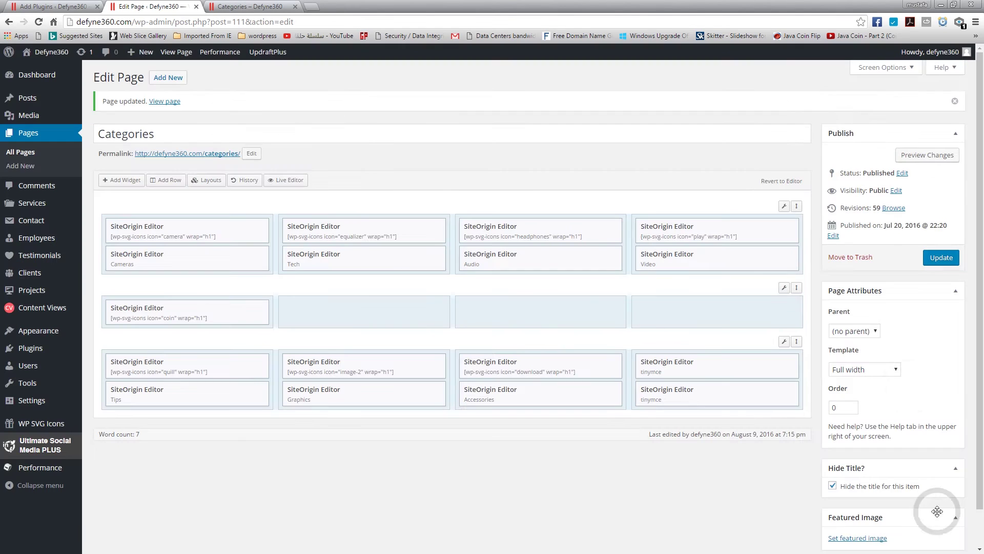
left_click(939, 259)
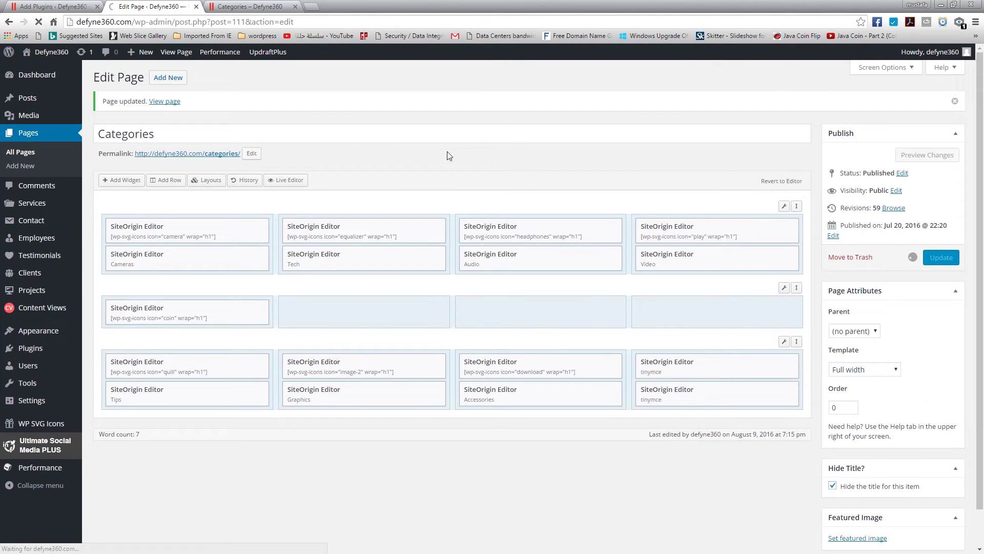
left_click(237, 5)
Step: Reload the live Categories page, scroll to confirm the centred coin icon, then return to the editor
key("F5")
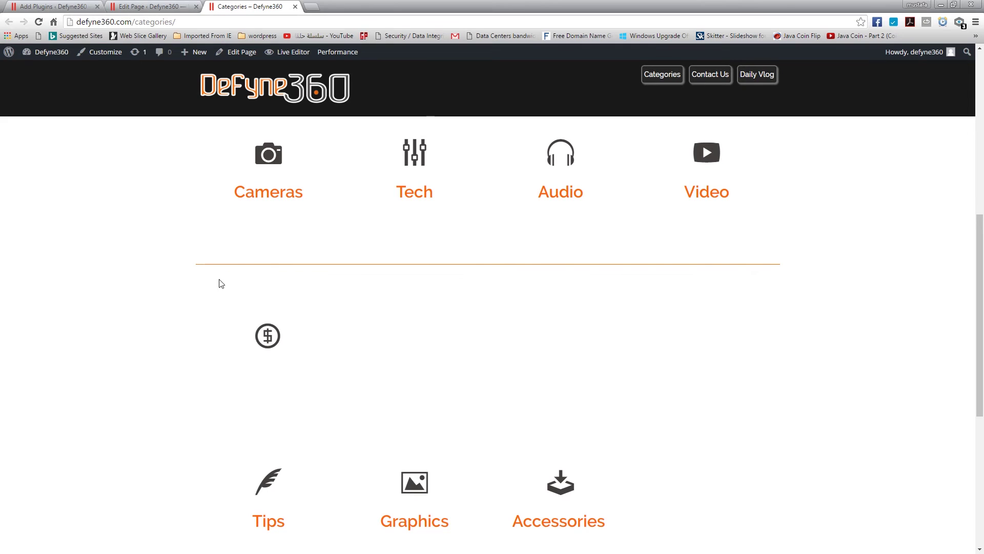
left_click(152, 7)
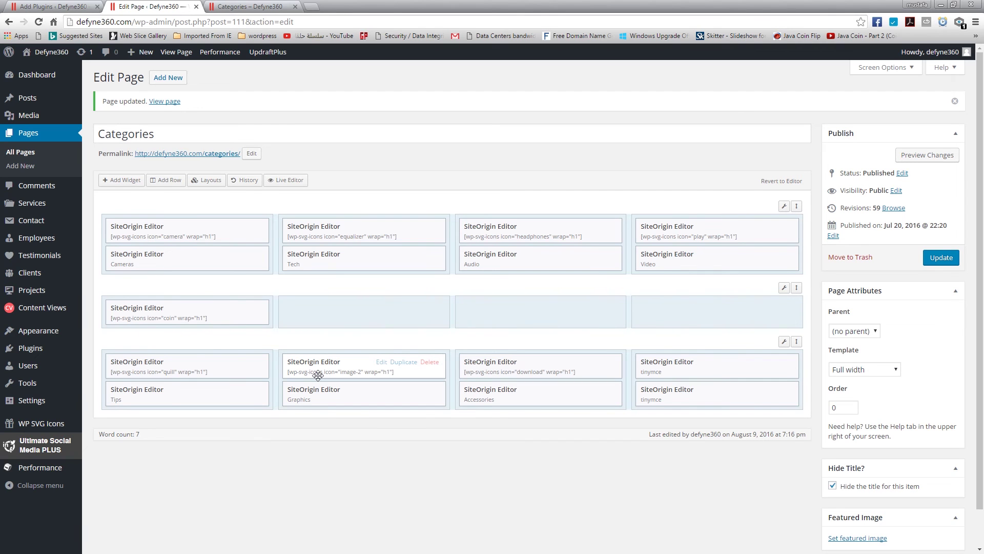
left_click(250, 6)
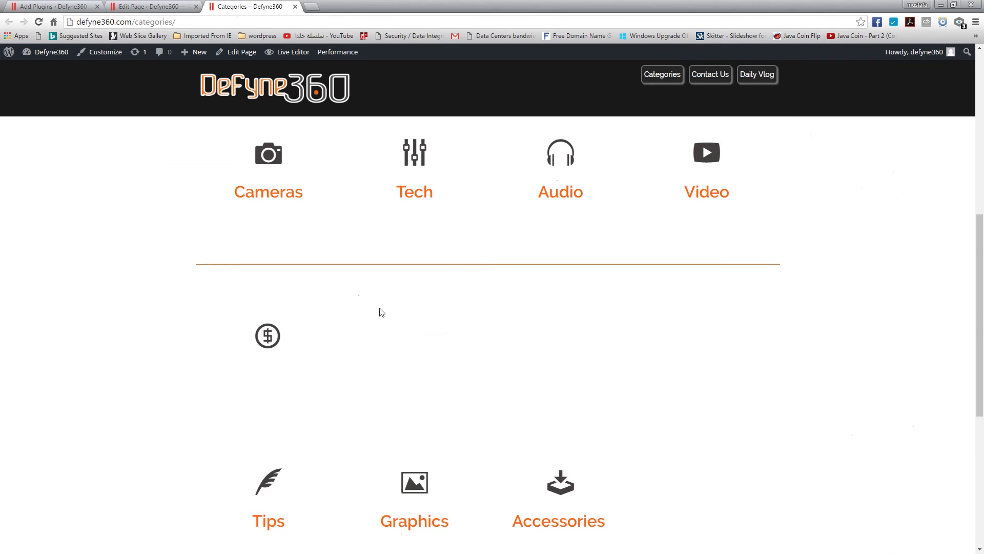
scroll(382, 313, "up", 5)
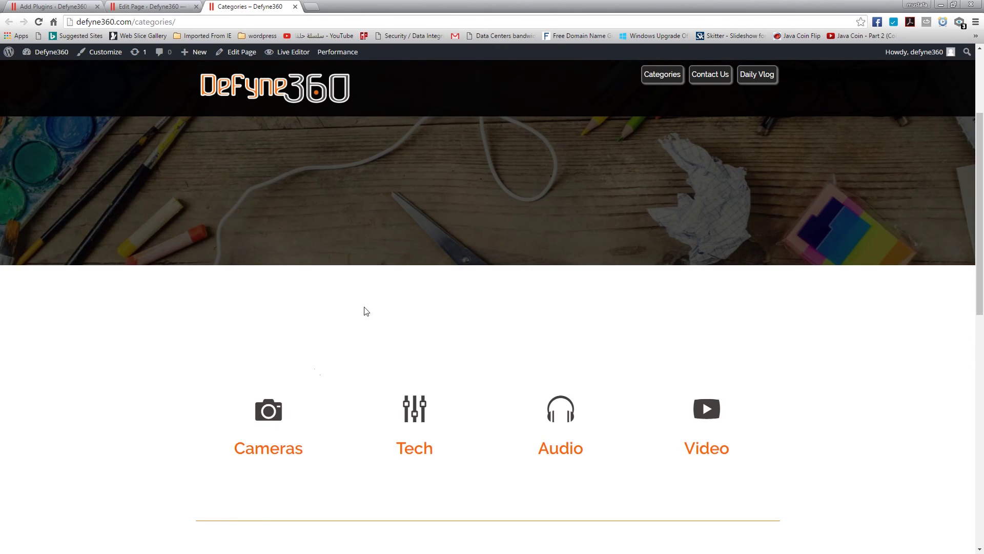
scroll(366, 312, "up", 3)
scroll(468, 341, "down", 5)
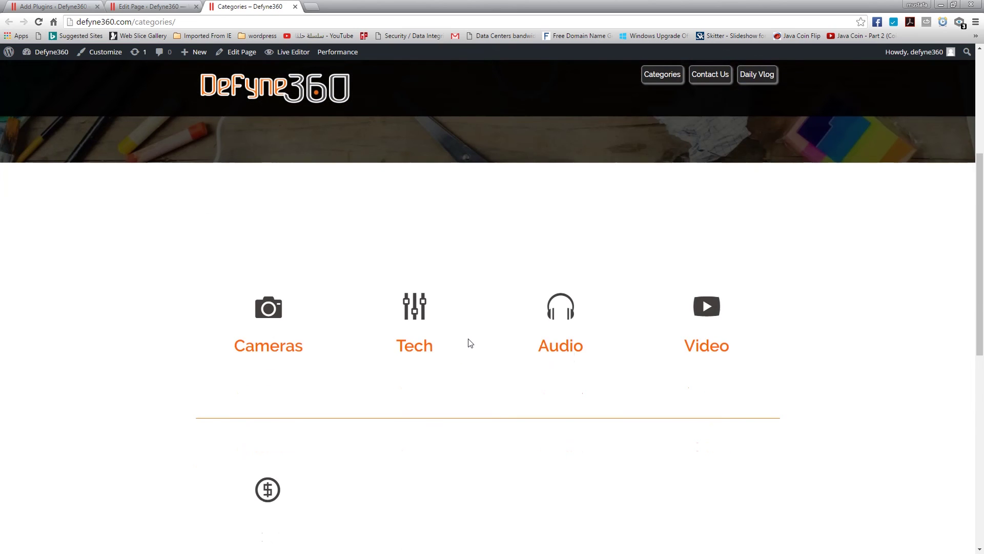
scroll(469, 343, "down", 4)
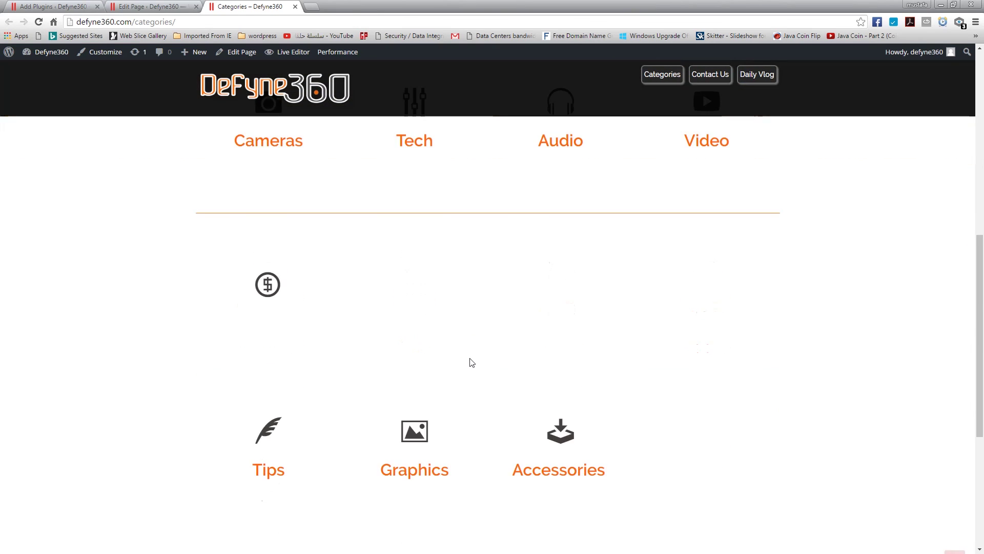
scroll(472, 362, "up", 10)
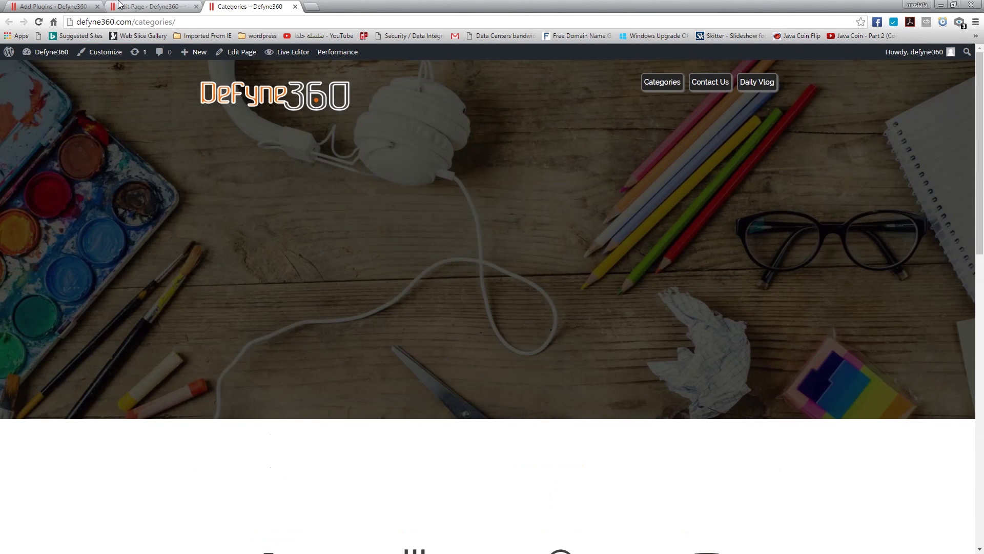
left_click(123, 6)
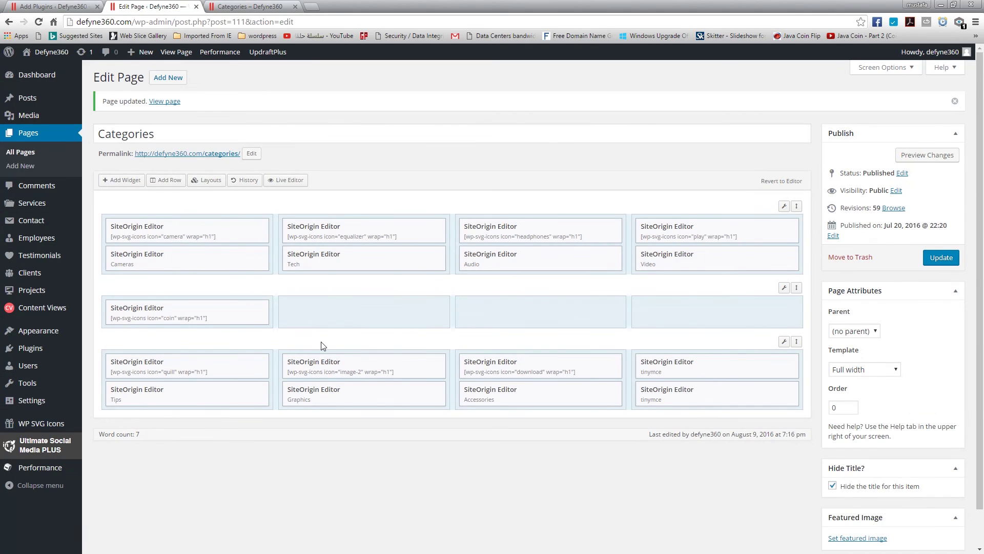